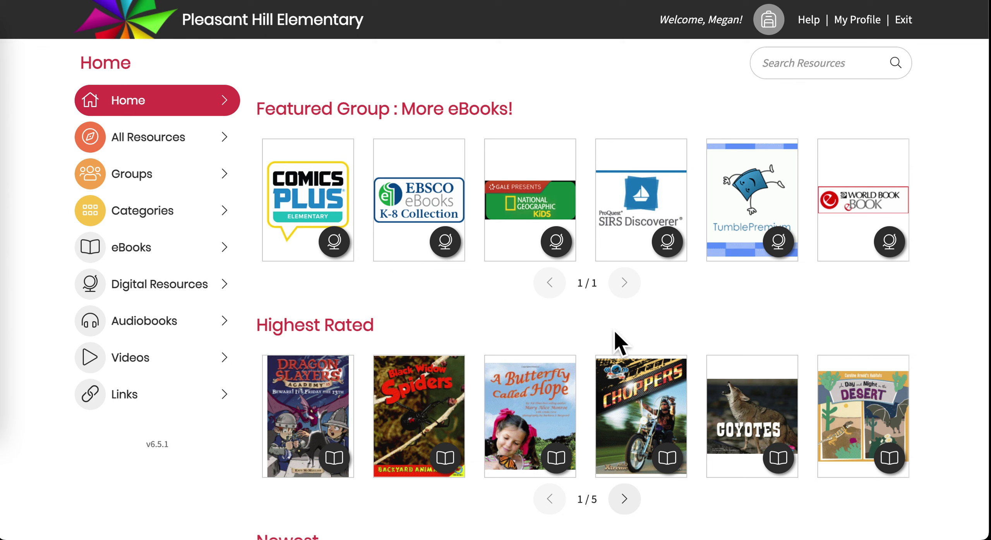
Go to the Administrator sign-in page from the backpack menu
{"action": "left_click", "coordinate": [773, 21]}
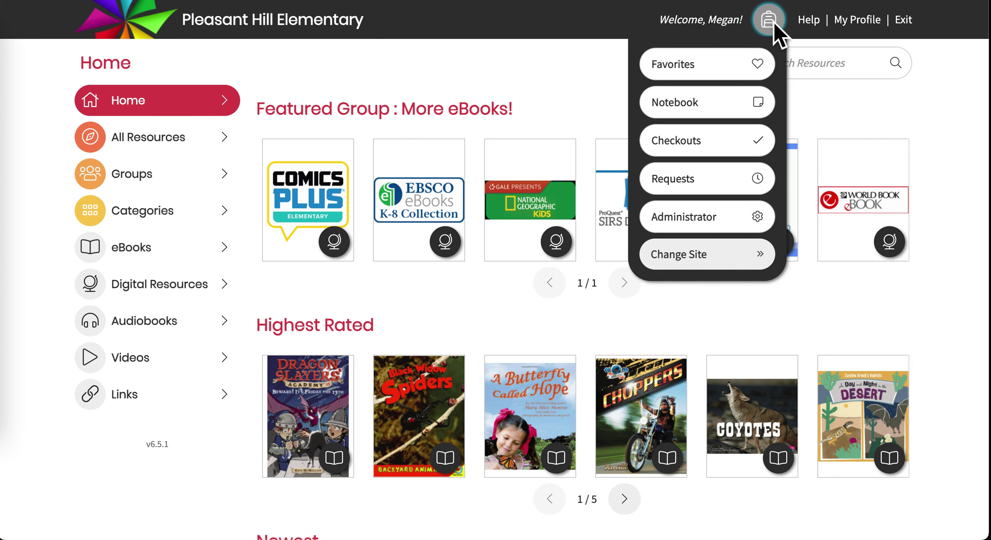
{"action": "left_click", "coordinate": [712, 228]}
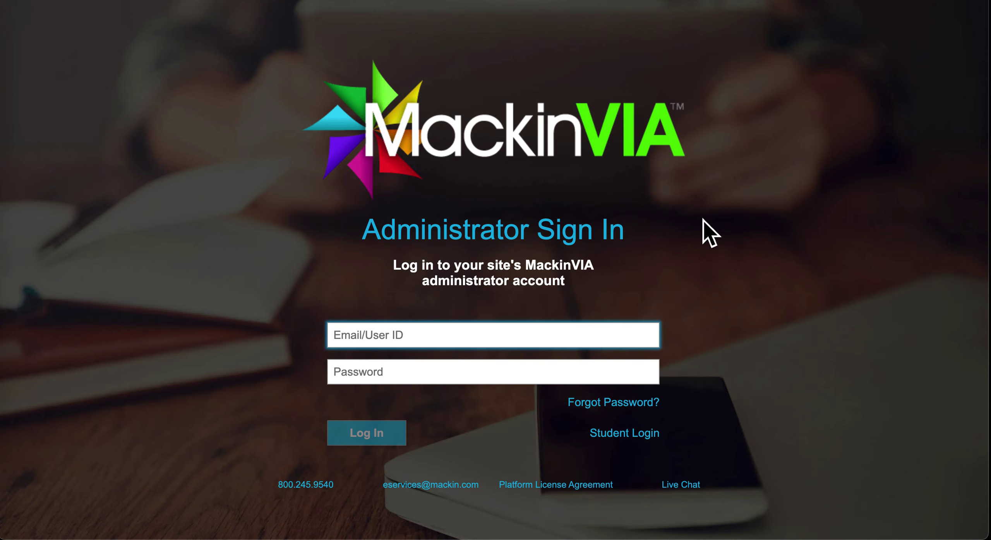
Sign in as administrator with the user ID and password
{"action": "left_click", "coordinate": [520, 337]}
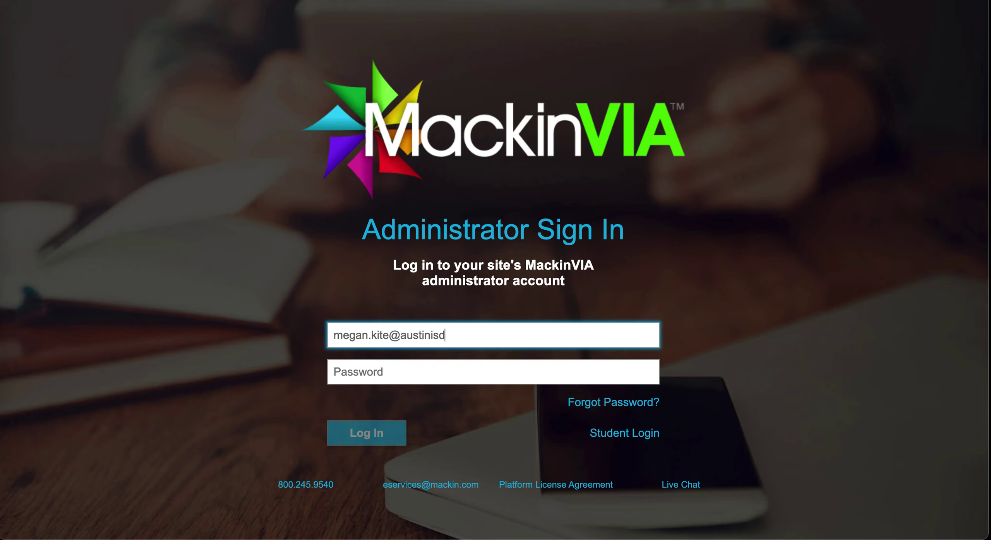
{"action": "left_click", "coordinate": [491, 372]}
{"action": "type", "text": "••"}
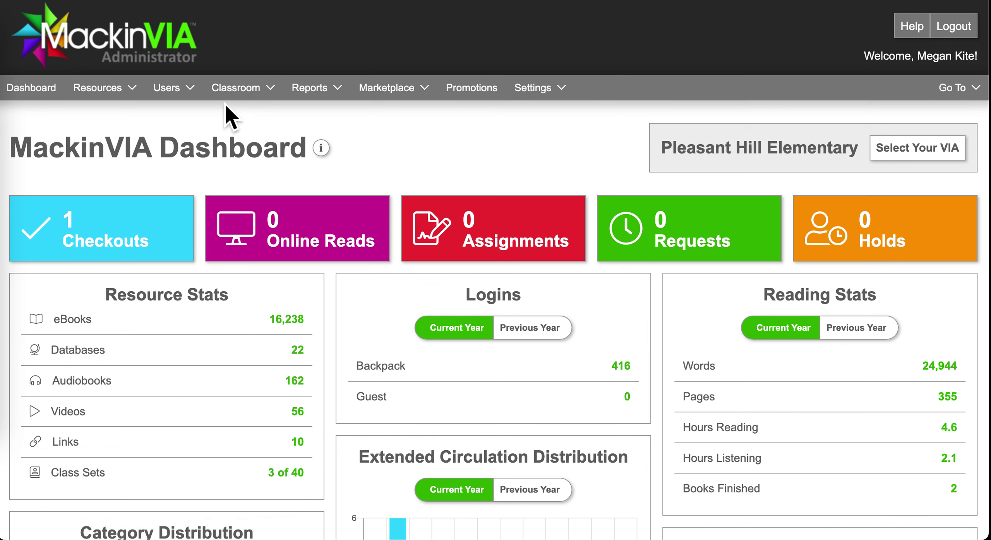
Start a new assignment from Classroom > Assignments
{"action": "left_click", "coordinate": [282, 102]}
{"action": "left_click", "coordinate": [268, 114]}
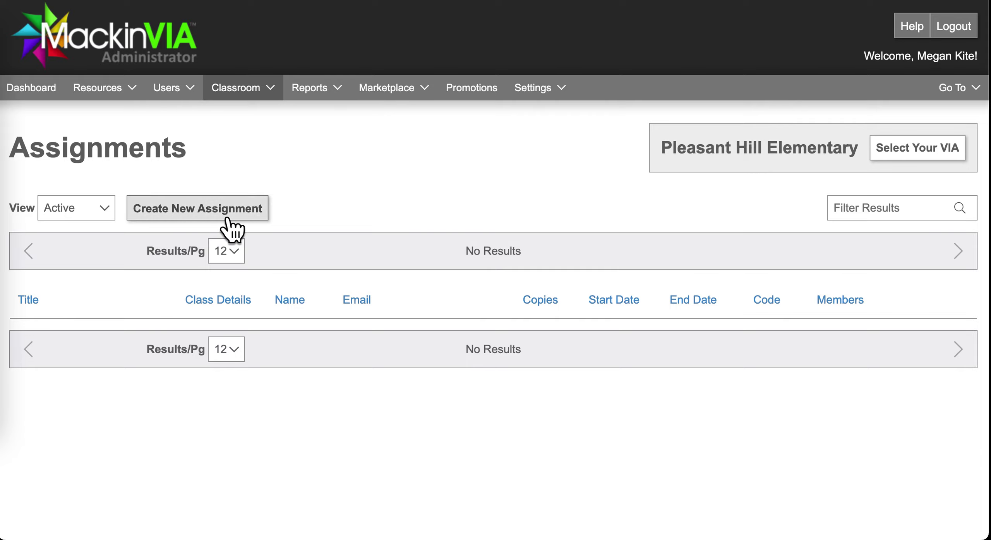
{"action": "left_click", "coordinate": [206, 219]}
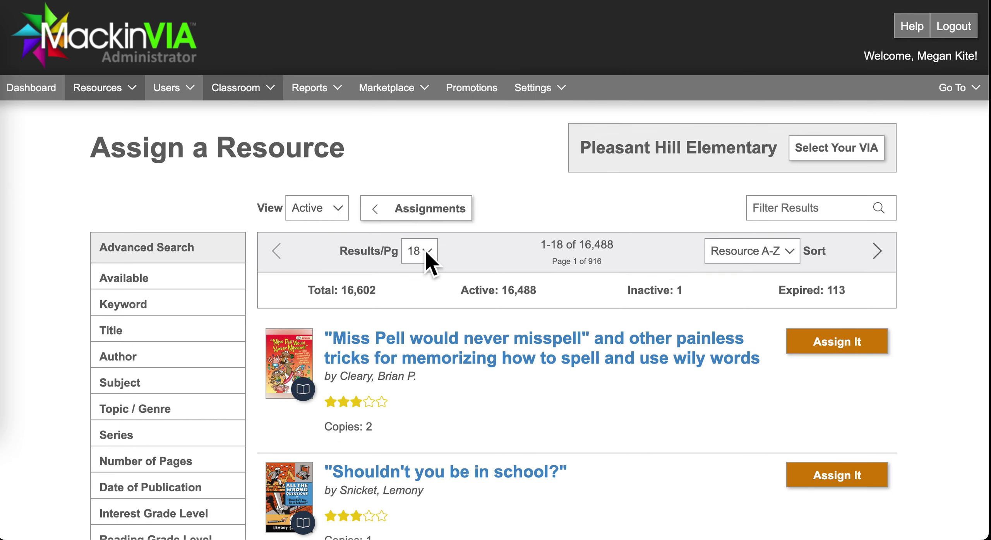
{"action": "scroll", "coordinate": [383, 461], "scroll_direction": "down", "scroll_amount": 1}
{"action": "scroll", "coordinate": [383, 461], "scroll_direction": "down", "scroll_amount": 3}
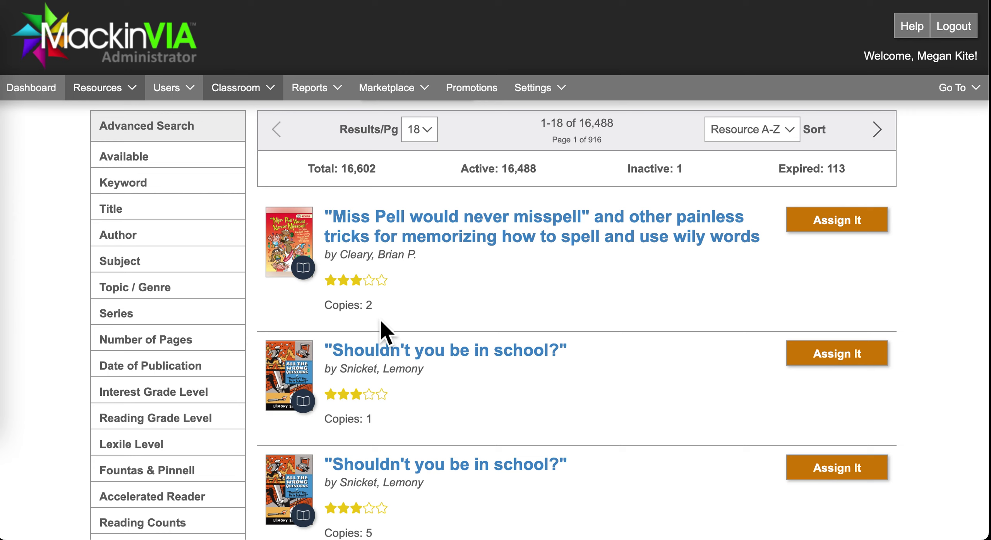
{"action": "scroll", "coordinate": [380, 445], "scroll_direction": "down", "scroll_amount": 4}
{"action": "scroll", "coordinate": [383, 417], "scroll_direction": "up", "scroll_amount": 6}
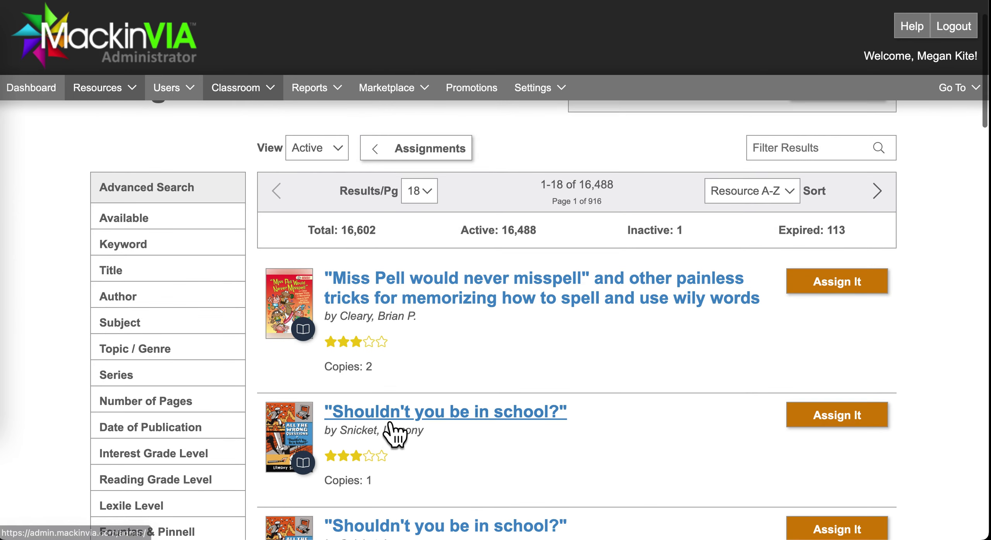
{"action": "scroll", "coordinate": [394, 434], "scroll_direction": "up", "scroll_amount": 1}
{"action": "scroll", "coordinate": [394, 434], "scroll_direction": "down", "scroll_amount": 1}
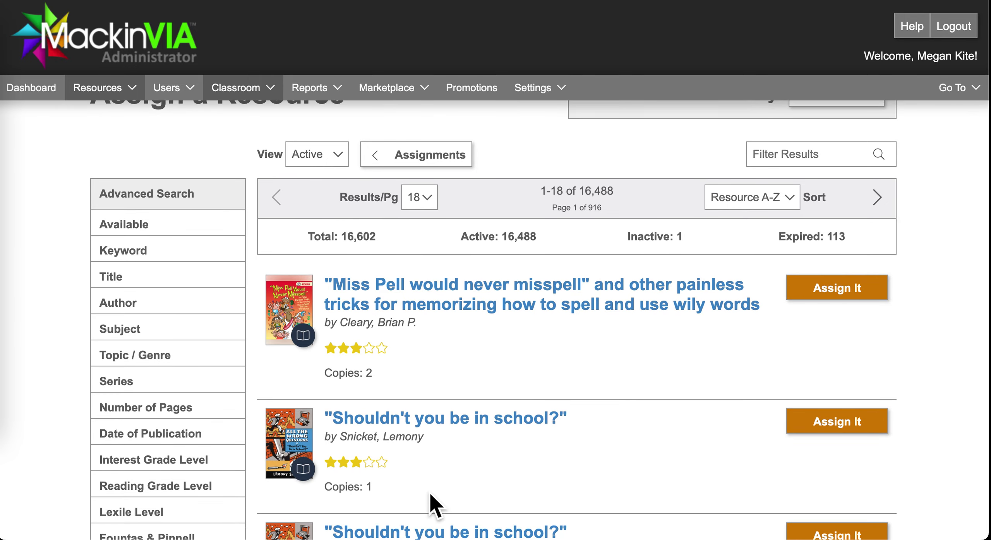
{"action": "scroll", "coordinate": [429, 492], "scroll_direction": "up", "scroll_amount": 1}
{"action": "scroll", "coordinate": [212, 445], "scroll_direction": "down", "scroll_amount": 3}
{"action": "scroll", "coordinate": [215, 503], "scroll_direction": "up", "scroll_amount": 3}
{"action": "scroll", "coordinate": [178, 327], "scroll_direction": "down", "scroll_amount": 10}
Apply the Multi-user filter from the More options, leaving 1,295 titles
{"action": "left_click", "coordinate": [128, 427]}
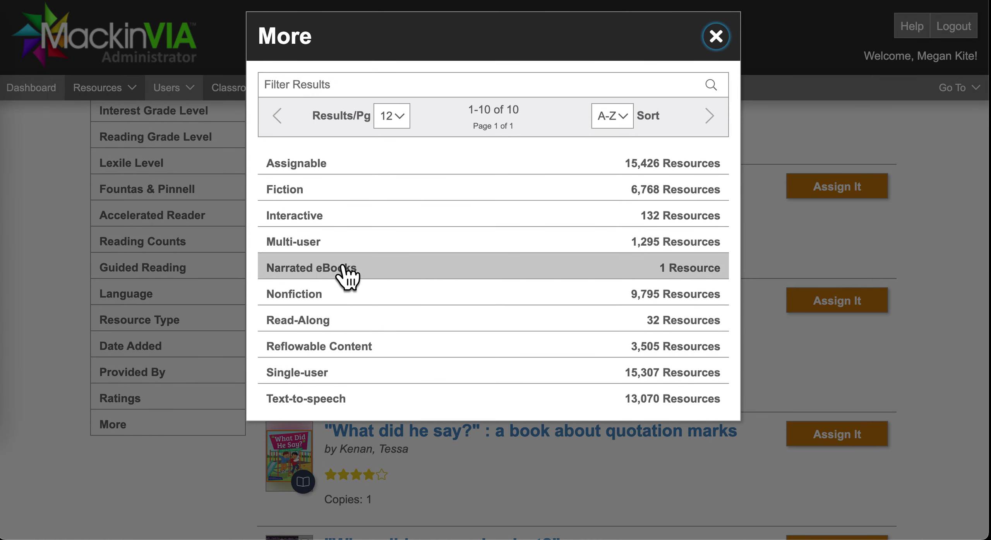
{"action": "left_click", "coordinate": [319, 247]}
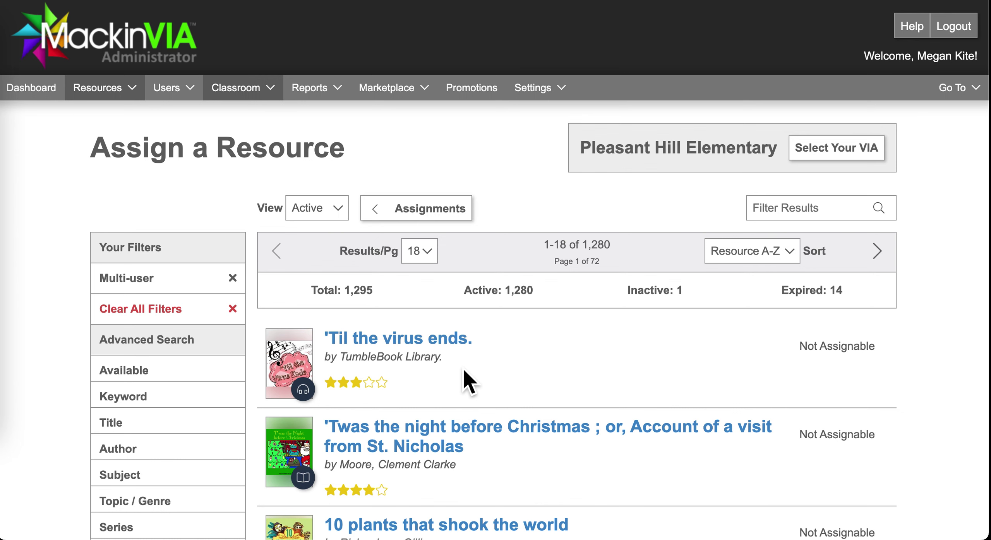
{"action": "scroll", "coordinate": [464, 371], "scroll_direction": "down", "scroll_amount": 2}
{"action": "scroll", "coordinate": [465, 372], "scroll_direction": "up", "scroll_amount": 2}
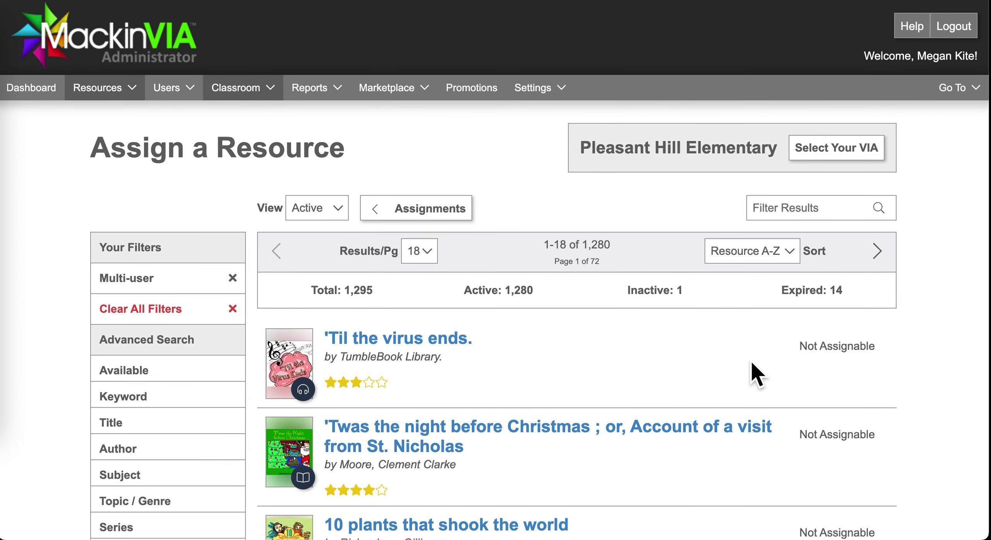
Search the results for 'crafts' (18 titles) and scroll down to Stick crafts
{"action": "left_click", "coordinate": [806, 222]}
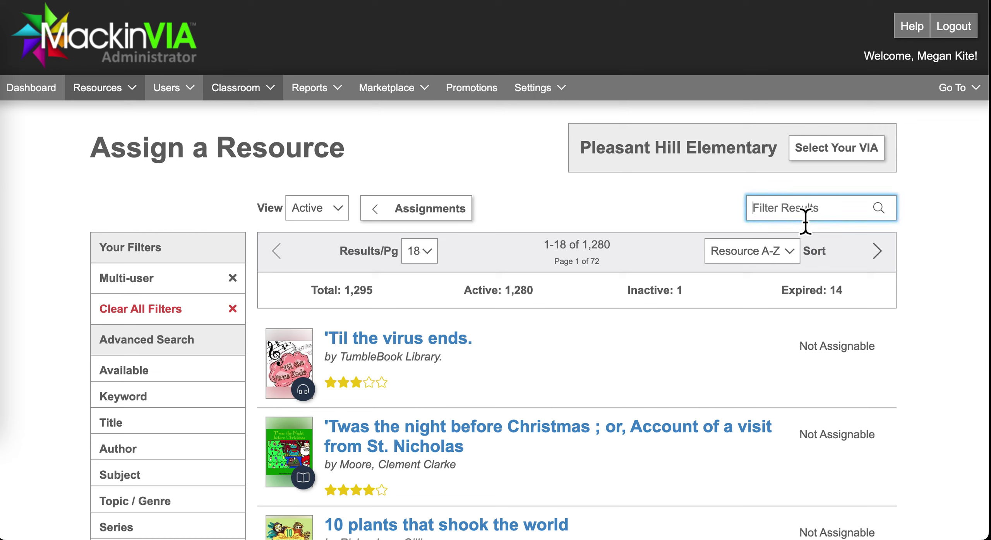
{"action": "type", "text": "crafts"}
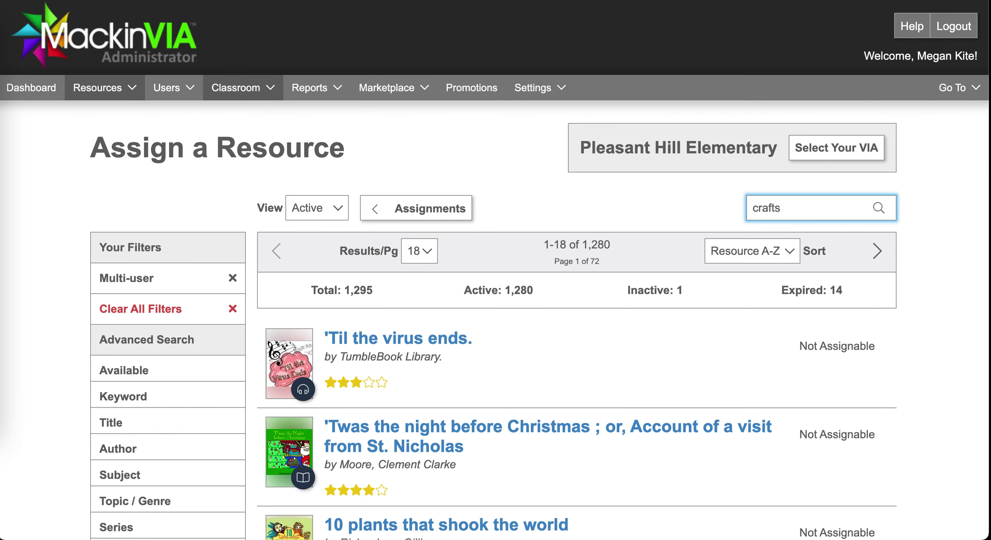
{"action": "key", "text": "Return"}
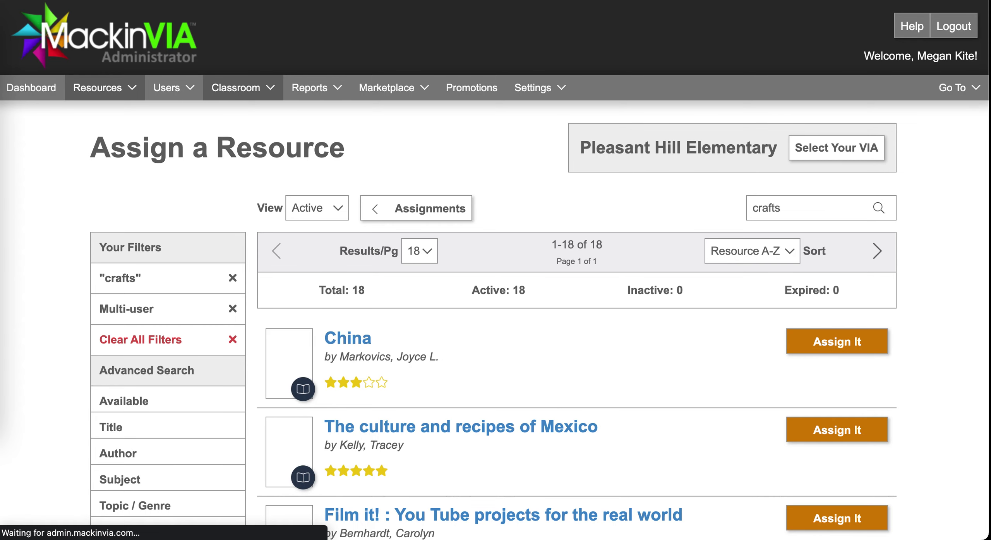
{"action": "scroll", "coordinate": [758, 319], "scroll_direction": "down", "scroll_amount": 5}
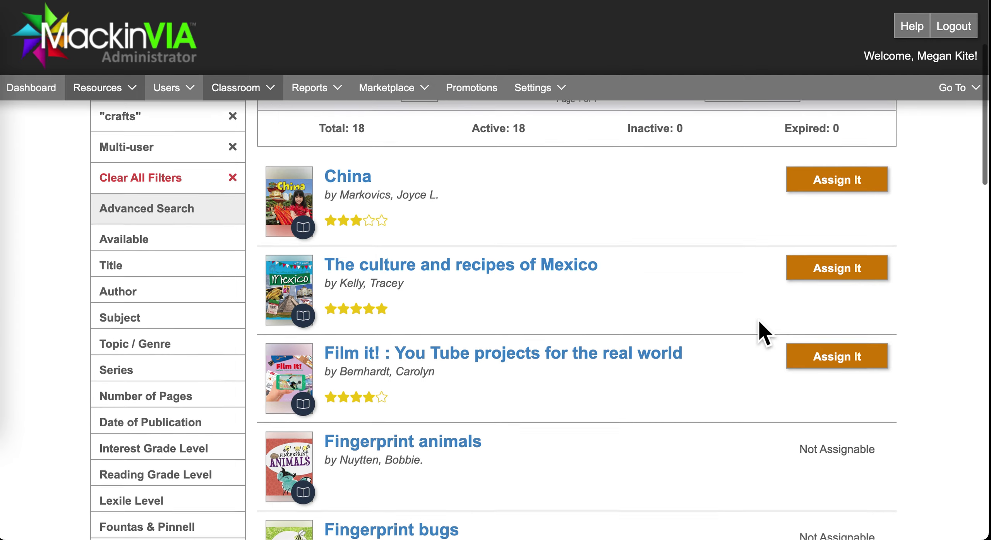
{"action": "scroll", "coordinate": [758, 319], "scroll_direction": "down", "scroll_amount": 10}
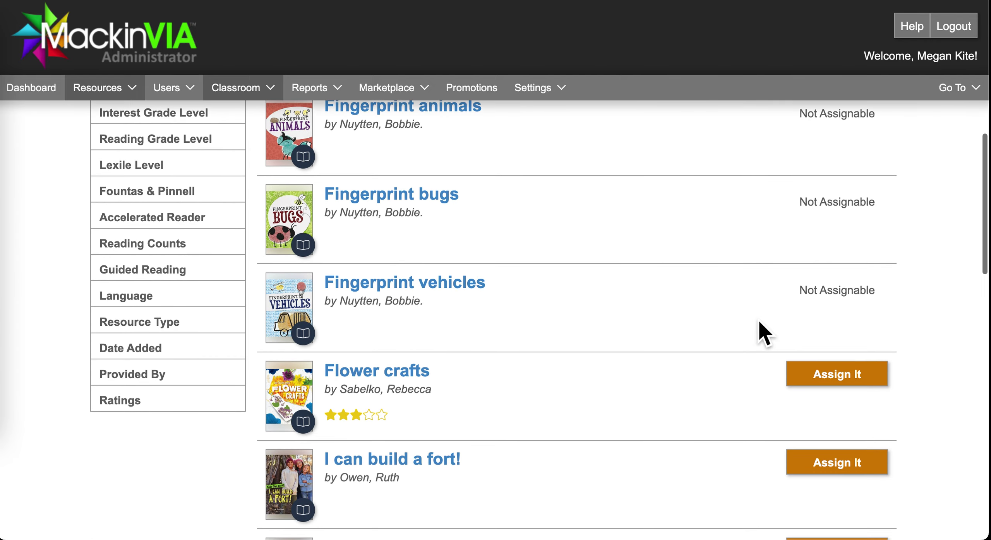
{"action": "scroll", "coordinate": [759, 321], "scroll_direction": "down", "scroll_amount": 14}
{"action": "scroll", "coordinate": [759, 322], "scroll_direction": "down", "scroll_amount": 6}
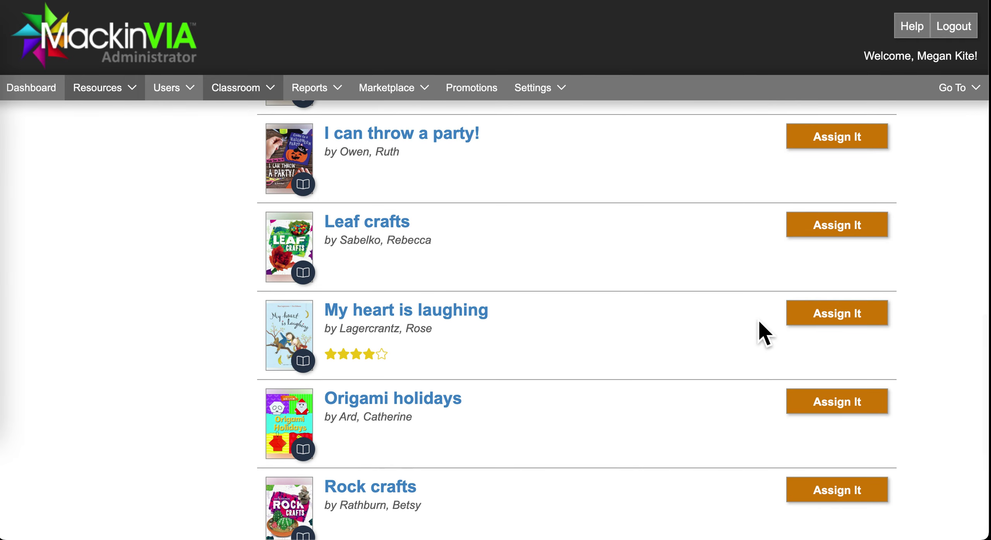
{"action": "scroll", "coordinate": [759, 322], "scroll_direction": "down", "scroll_amount": 8}
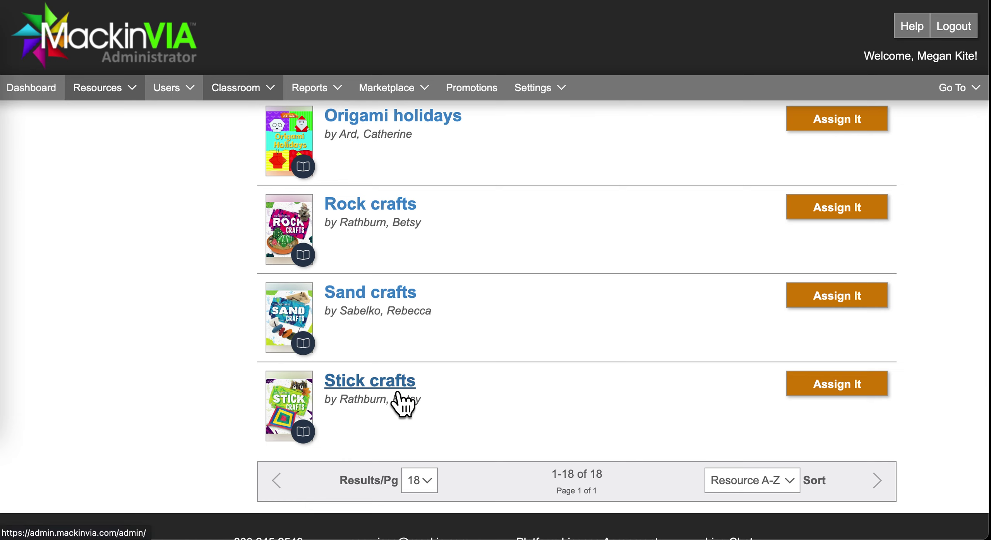
Start a Stick crafts assignment and set the copies needed to 20
{"action": "left_click", "coordinate": [839, 399]}
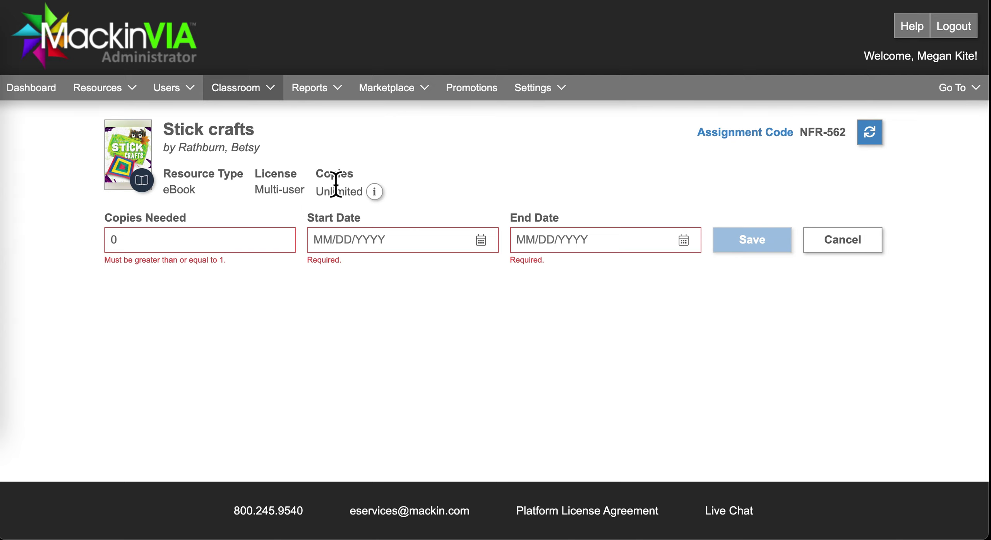
{"action": "left_click", "coordinate": [202, 244]}
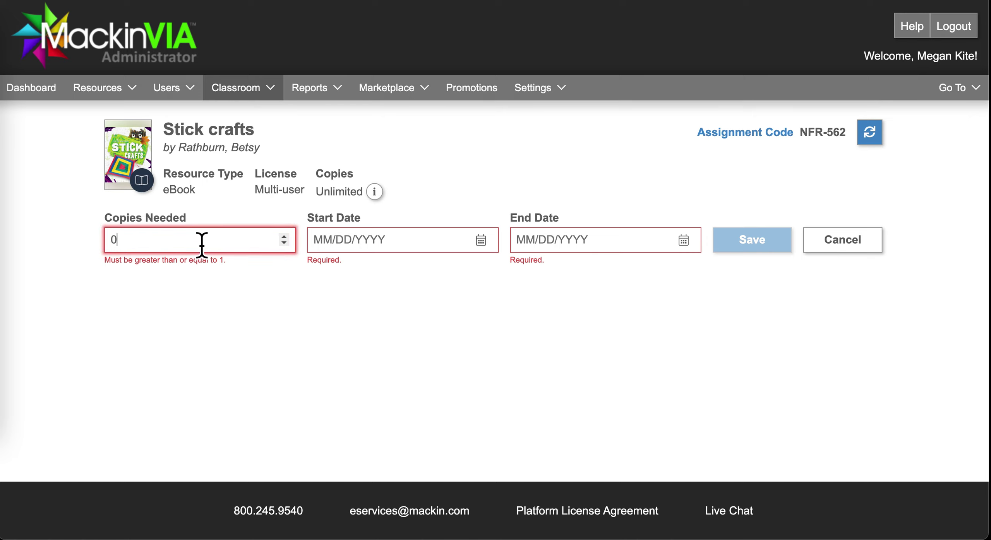
{"action": "key", "text": "BackSpace"}
{"action": "type", "text": "2"}
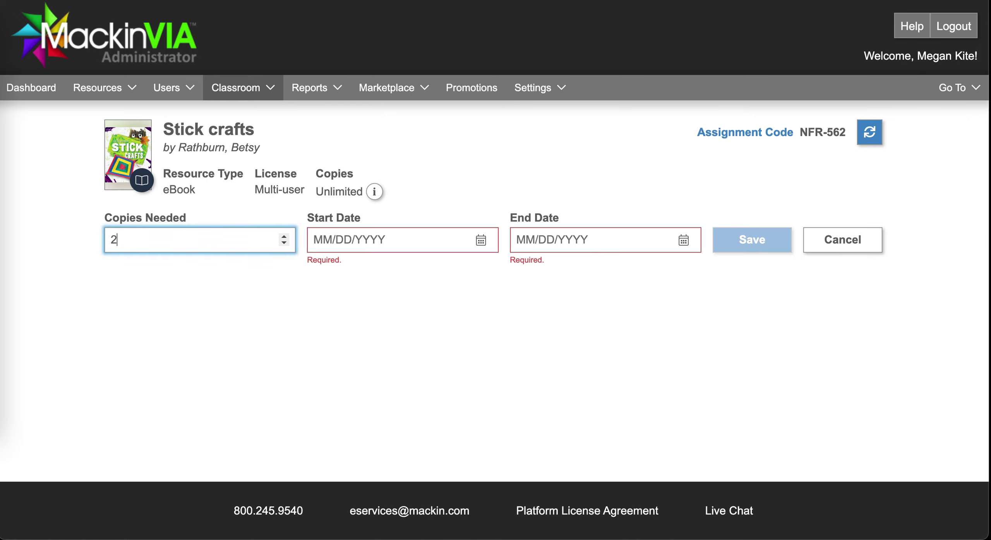
Set the start date to 04/21/2023, the end date to 04/23/2023, and save
{"action": "left_click", "coordinate": [501, 251]}
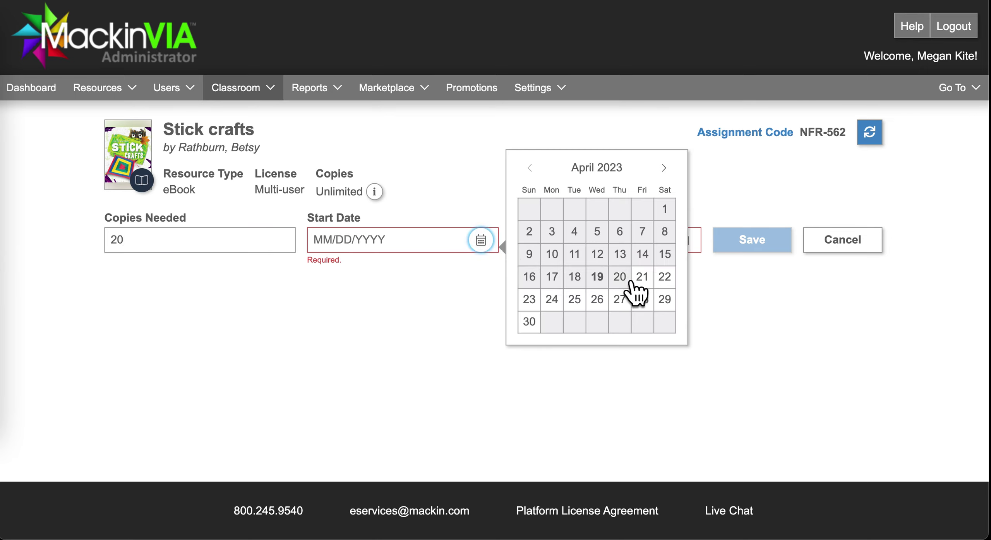
{"action": "left_click", "coordinate": [553, 300]}
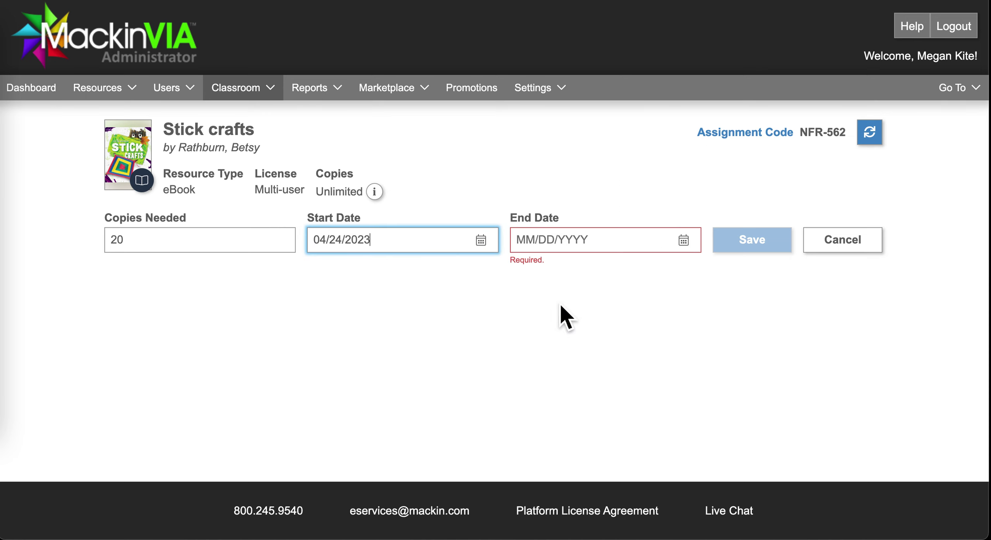
{"action": "left_click", "coordinate": [696, 252]}
{"action": "left_click", "coordinate": [480, 240]}
{"action": "left_click", "coordinate": [651, 279]}
{"action": "left_click", "coordinate": [683, 242]}
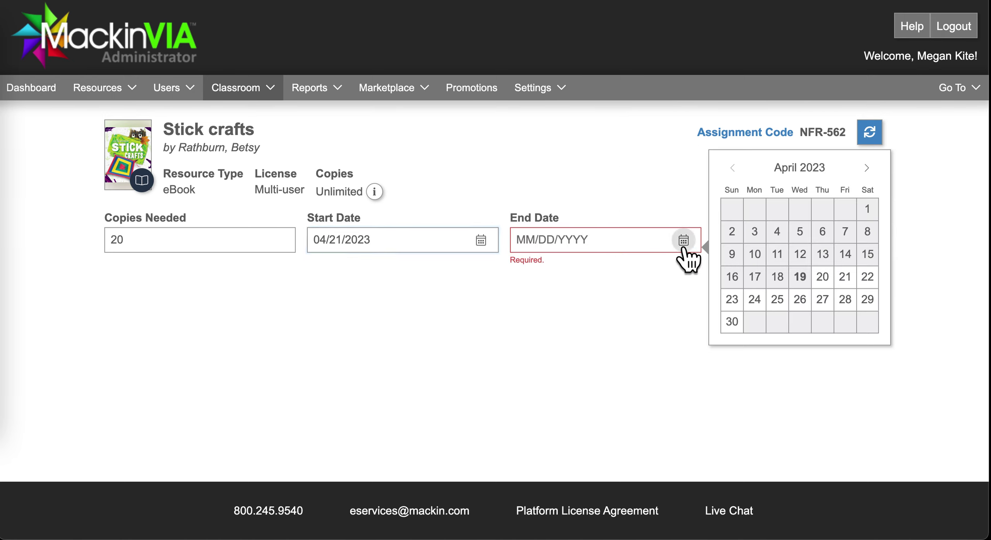
{"action": "left_click", "coordinate": [737, 306]}
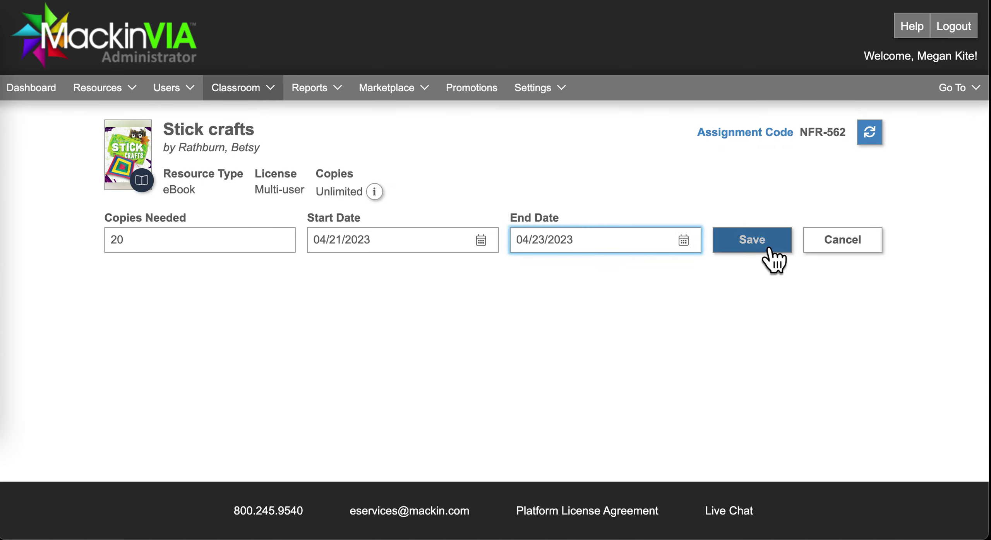
{"action": "left_click", "coordinate": [751, 240]}
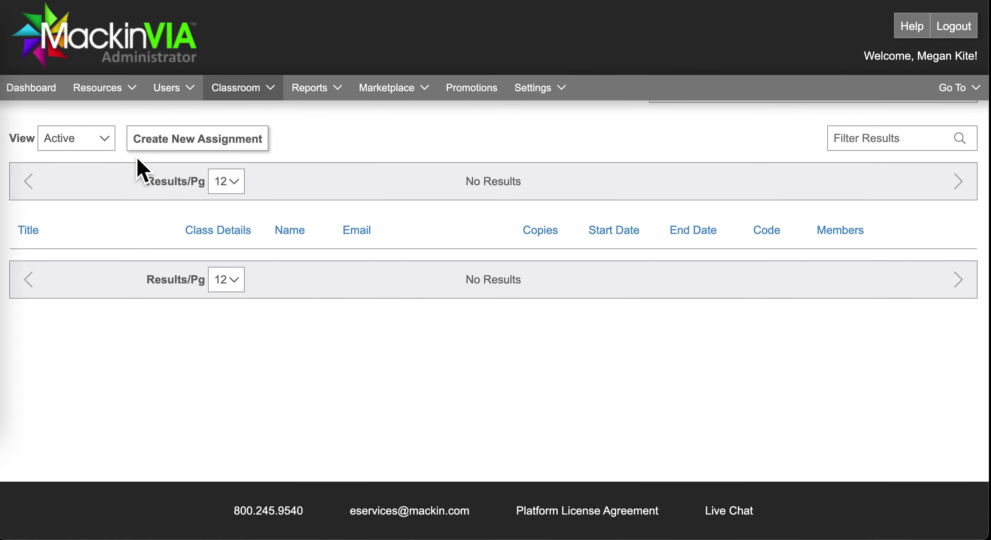
Show Scheduled assignments and open the Stick crafts instructions editor
{"action": "left_click", "coordinate": [107, 142]}
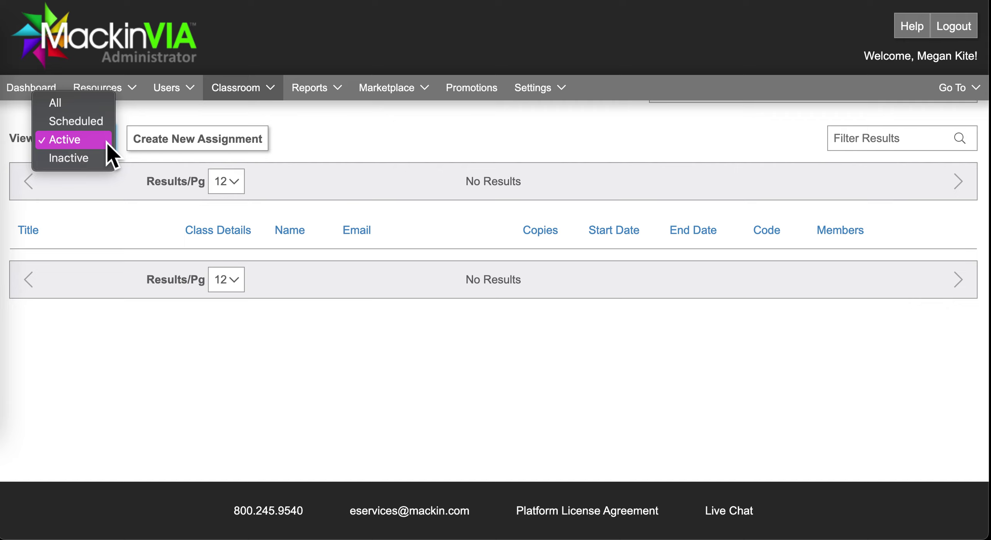
{"action": "left_click", "coordinate": [100, 123]}
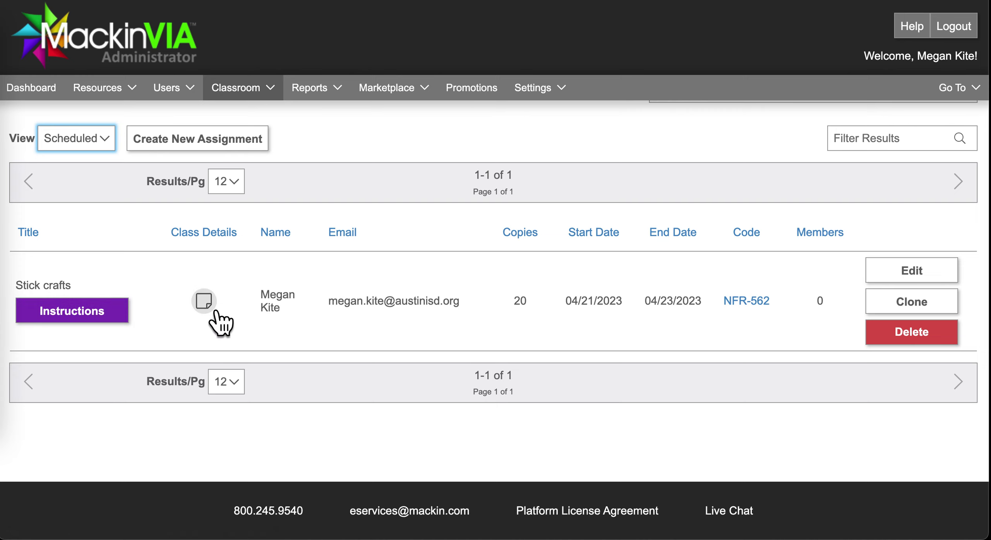
{"action": "left_click", "coordinate": [118, 315]}
{"action": "left_click", "coordinate": [122, 312]}
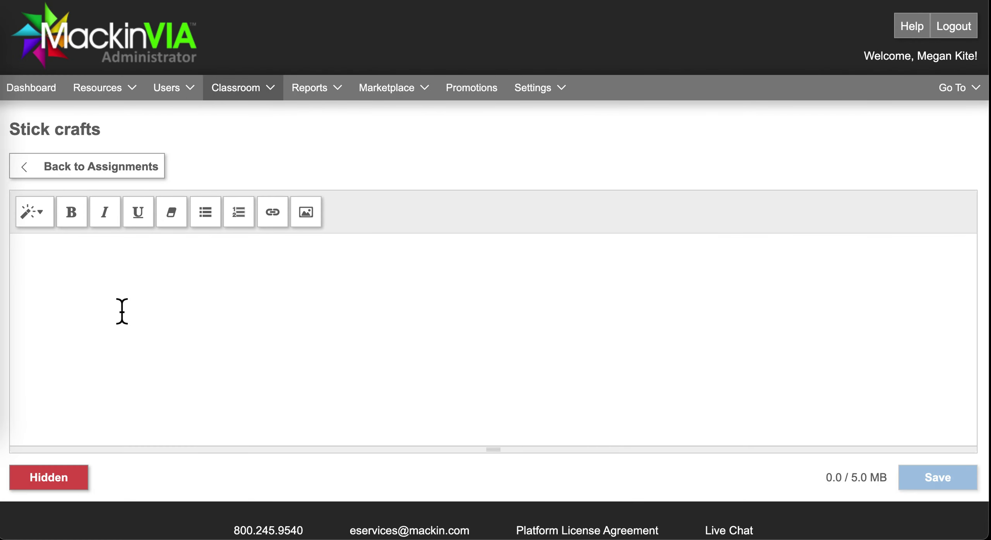
Type the instructions: choose a craft and document it, take a photo, record yourself
{"action": "type", "text": "Choose a craft from the book to try out at home this "}
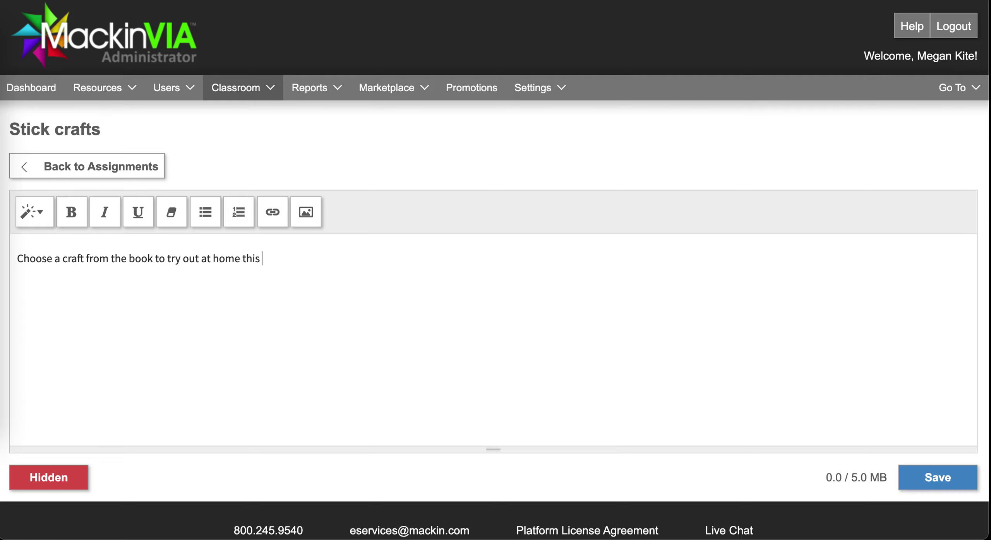
{"action": "type", "text": "weekend! Document your craft on Seesaw."}
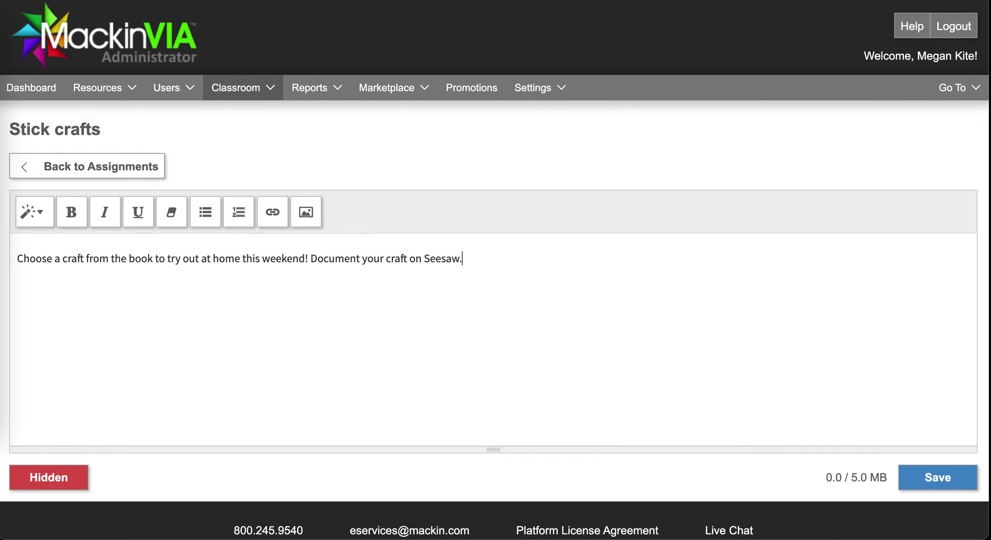
{"action": "type", "text": "ke a photo of the cra"}
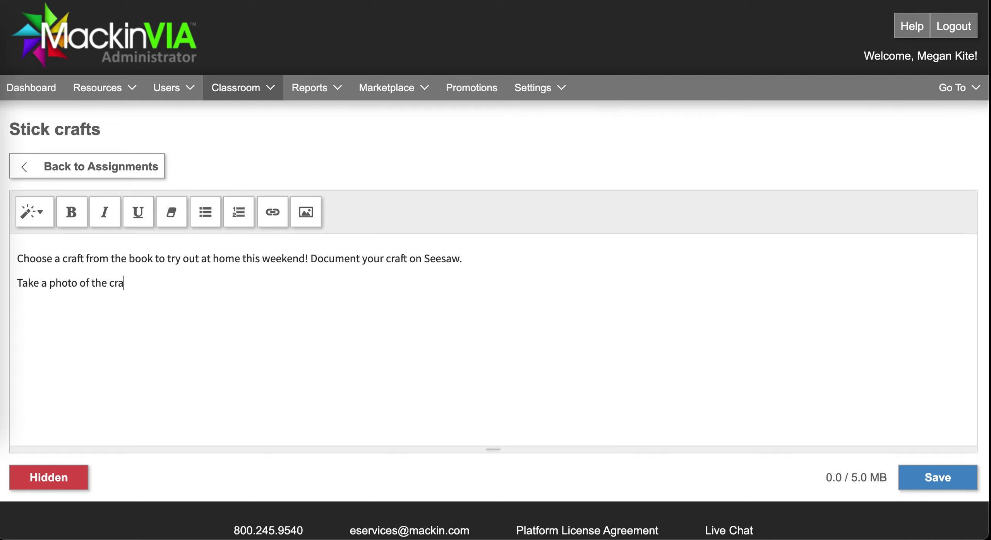
{"action": "type", "text": "ft you rchose to do."}
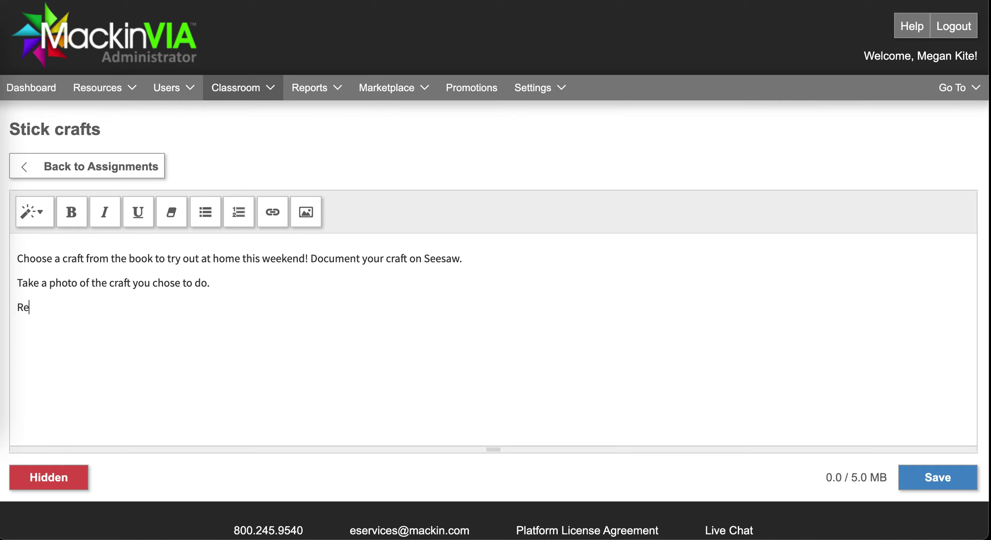
{"action": "type", "text": "d yourself talk"}
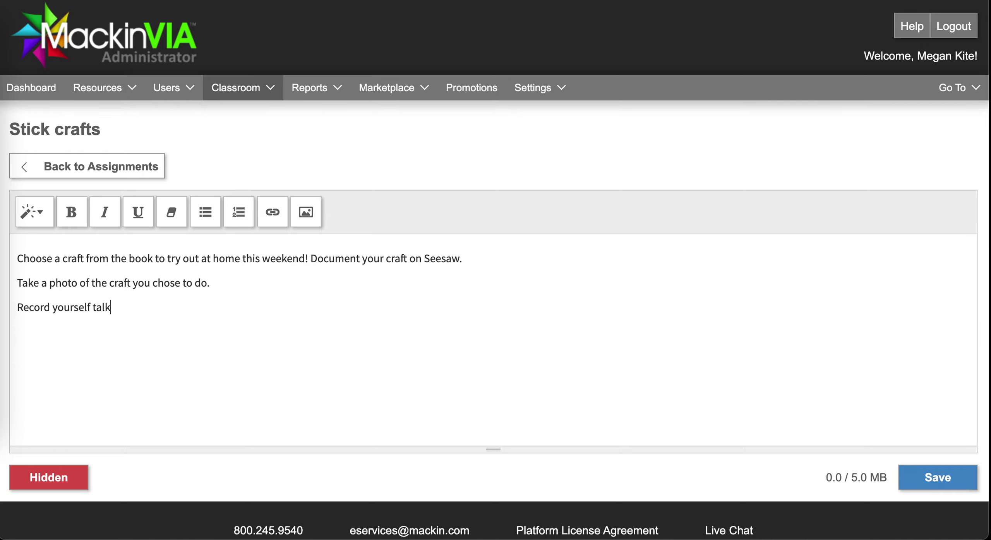
{"action": "type", "text": "ing about what you made and"}
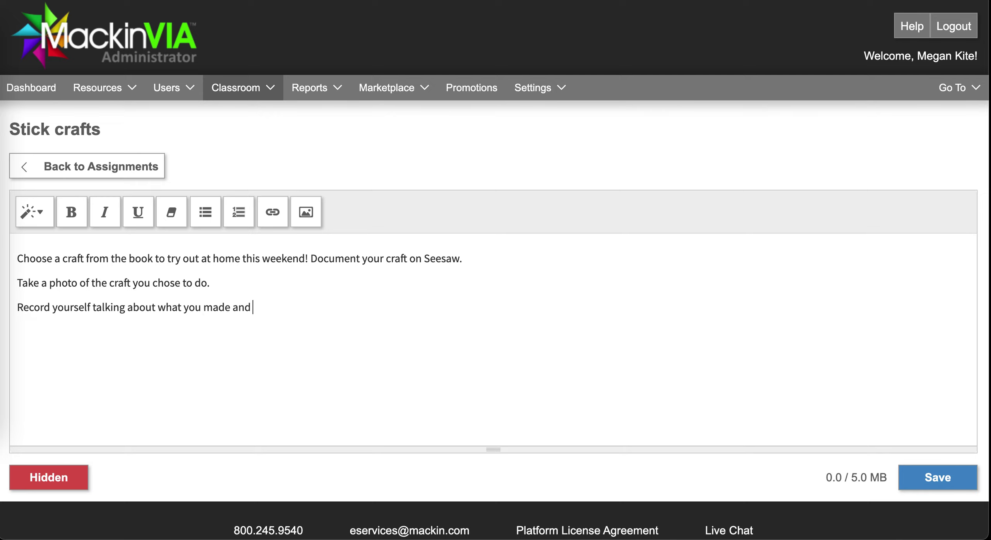
{"action": "type", "text": "ocess was."}
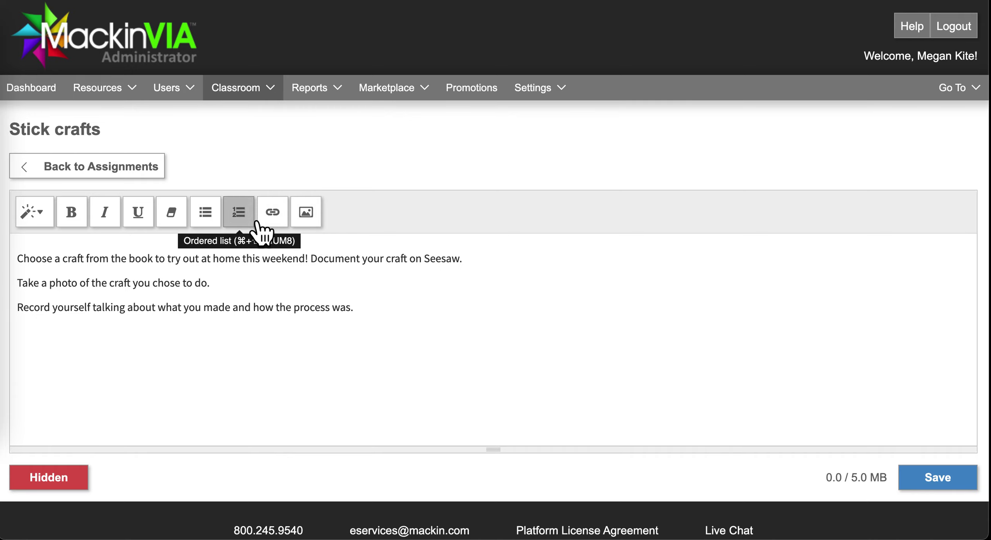
{"action": "left_click", "coordinate": [18, 283]}
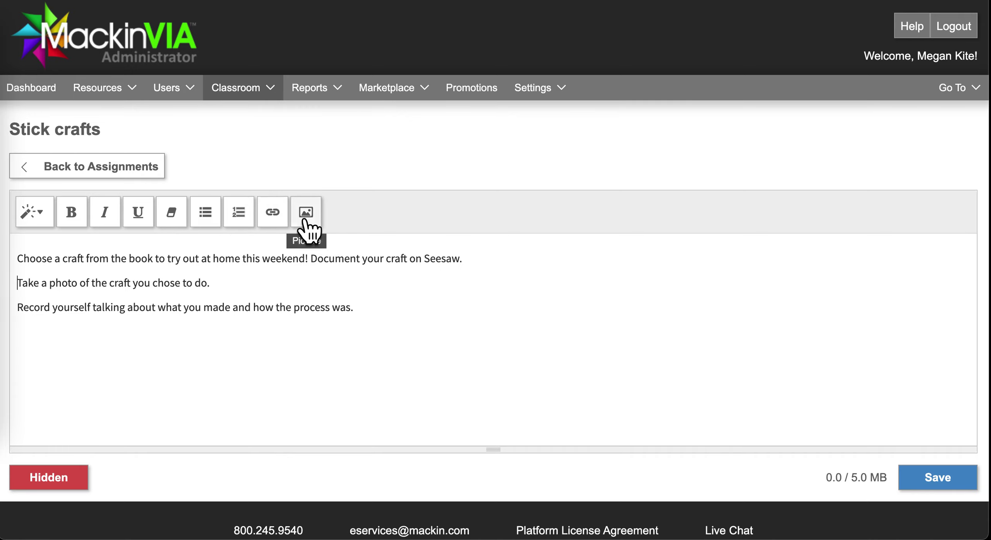
Number the photo and recording lines as an ordered list
{"action": "left_click", "coordinate": [238, 213]}
{"action": "left_click", "coordinate": [19, 308]}
{"action": "key", "text": "BackSpace"}
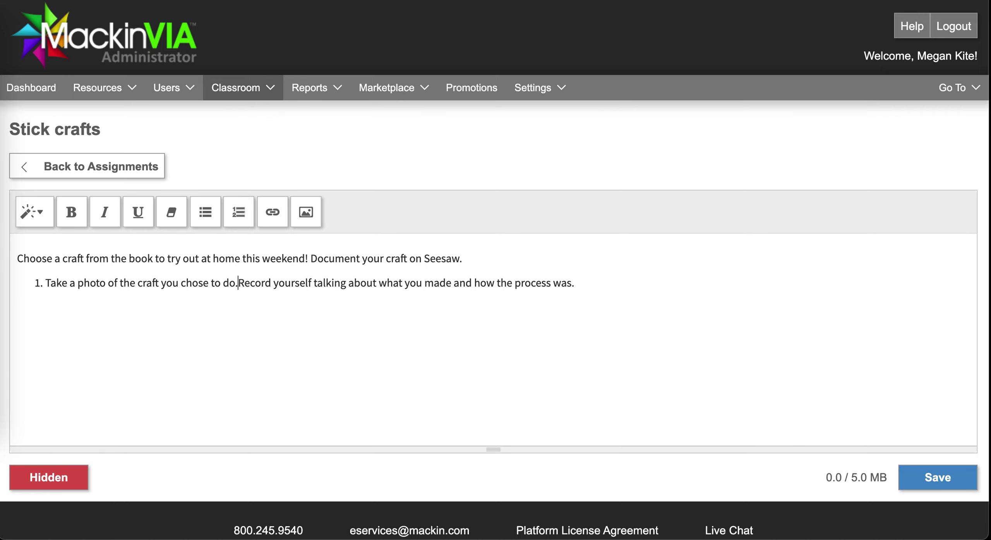
{"action": "key", "text": "Return"}
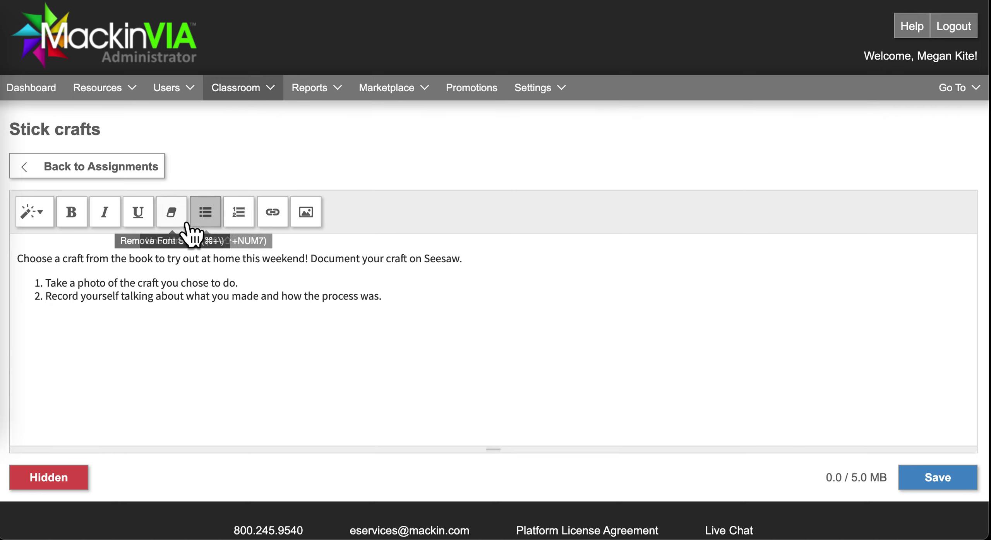
Move the Seesaw sentence to its own line, make the opening sentence Header 2, and save
{"action": "triple_click", "coordinate": [121, 268]}
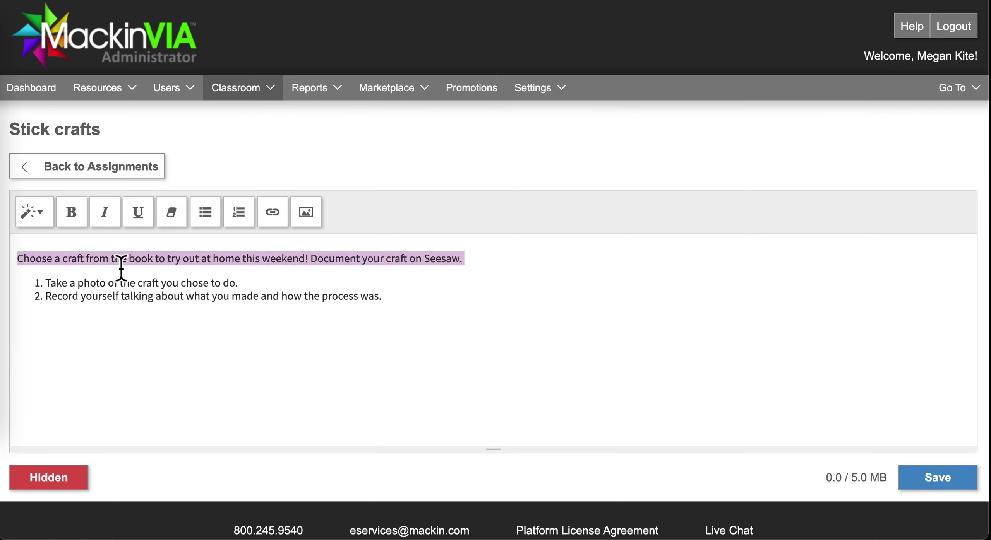
{"action": "left_click", "coordinate": [311, 266]}
{"action": "key", "text": "Return"}
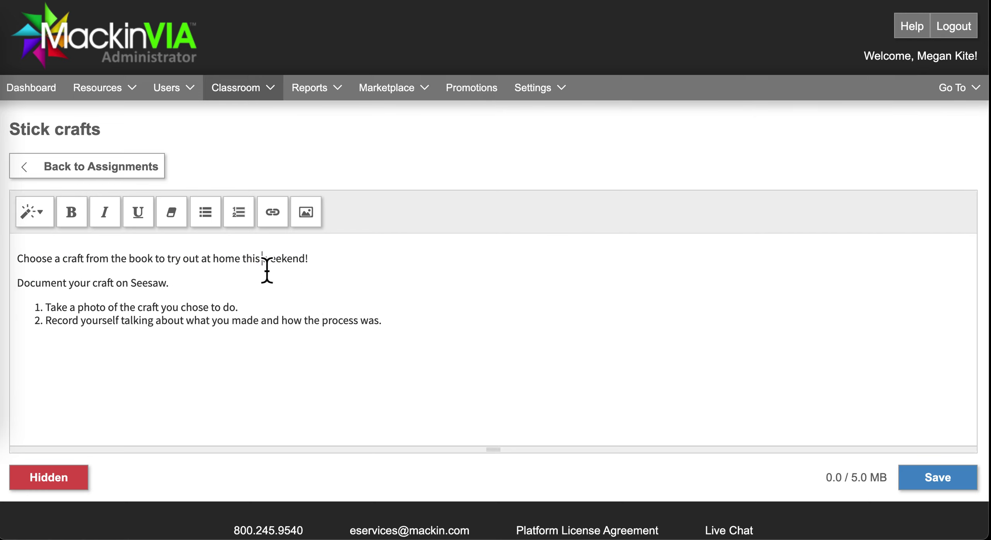
{"action": "triple_click", "coordinate": [265, 263]}
{"action": "left_click", "coordinate": [81, 226]}
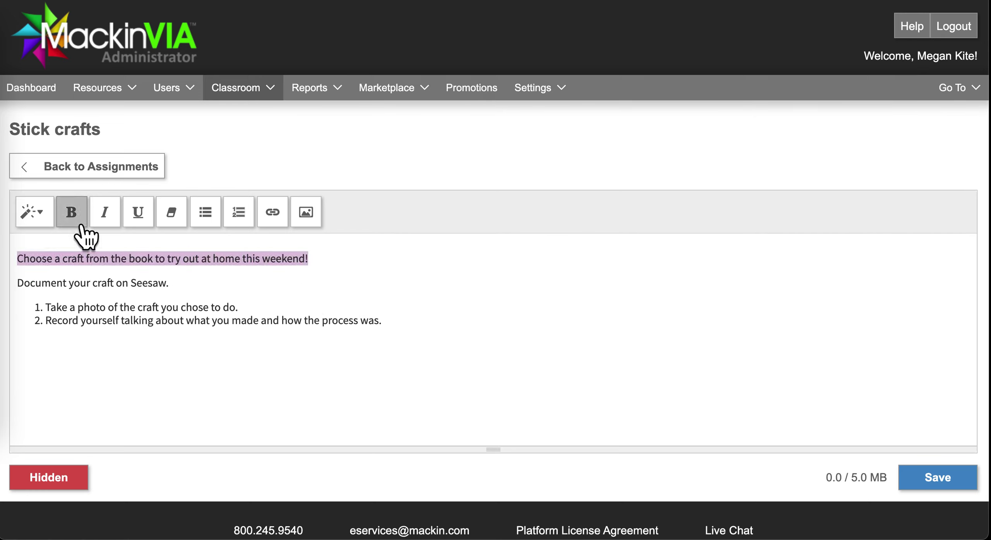
{"action": "left_click", "coordinate": [110, 306]}
{"action": "triple_click", "coordinate": [89, 267]}
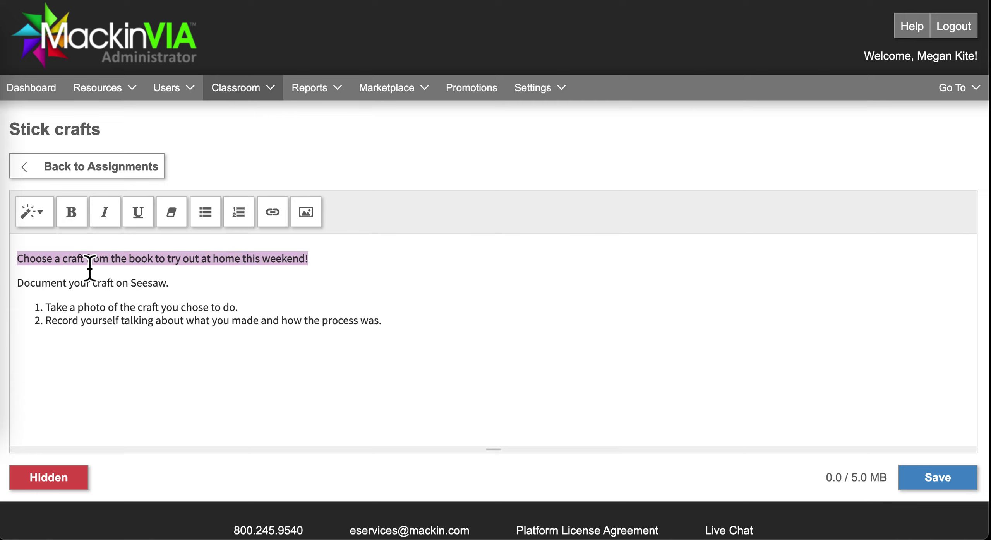
{"action": "left_click", "coordinate": [58, 228]}
{"action": "left_click", "coordinate": [71, 300]}
{"action": "left_click", "coordinate": [89, 302]}
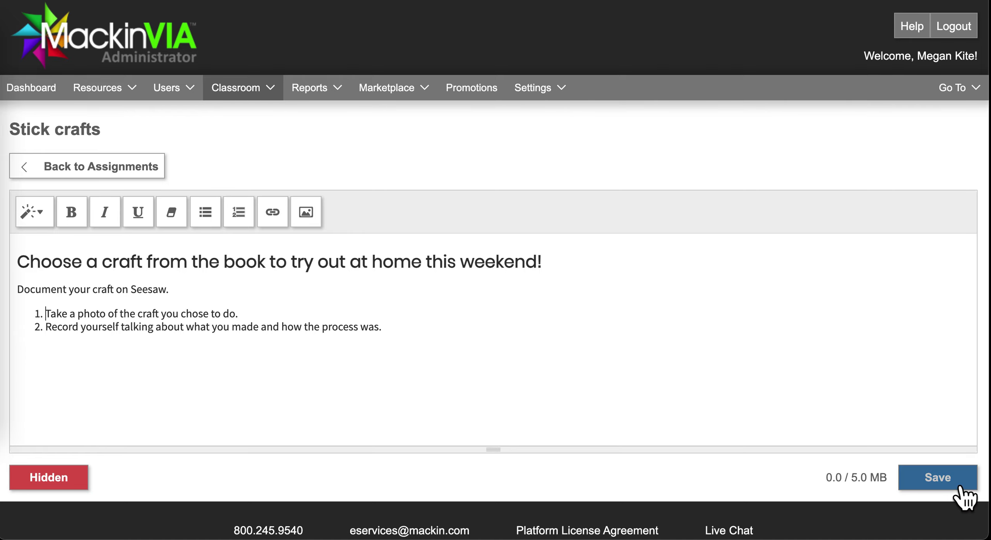
{"action": "left_click", "coordinate": [945, 482]}
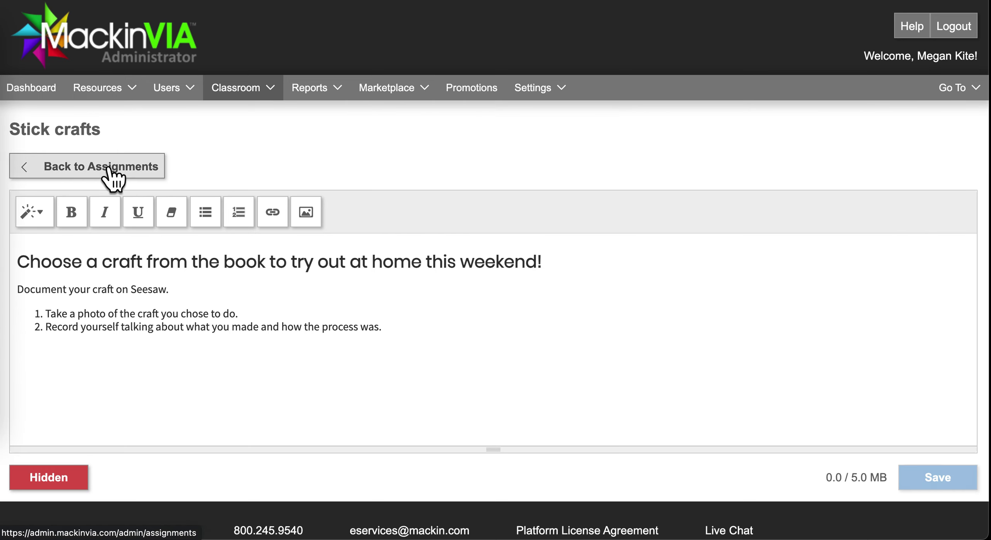
{"action": "left_click", "coordinate": [81, 167]}
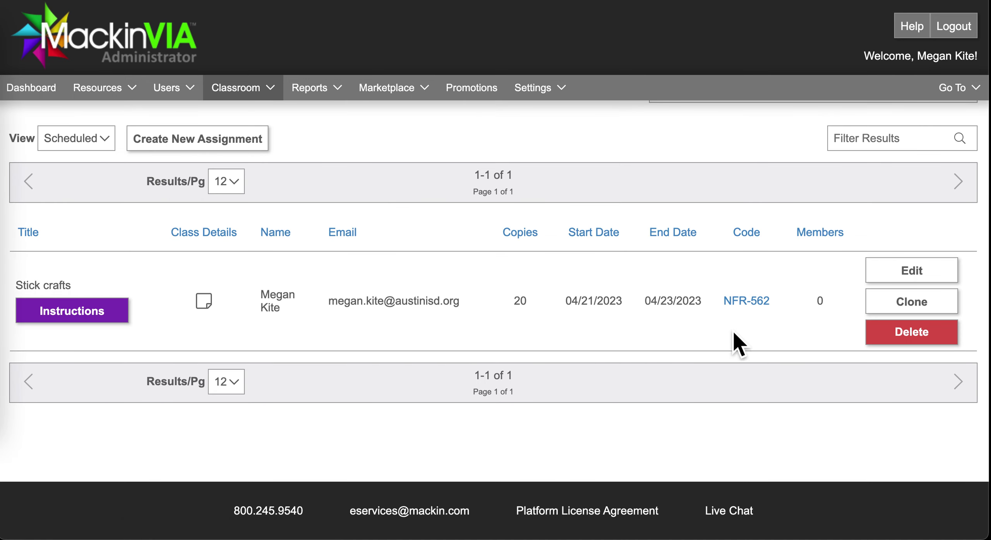